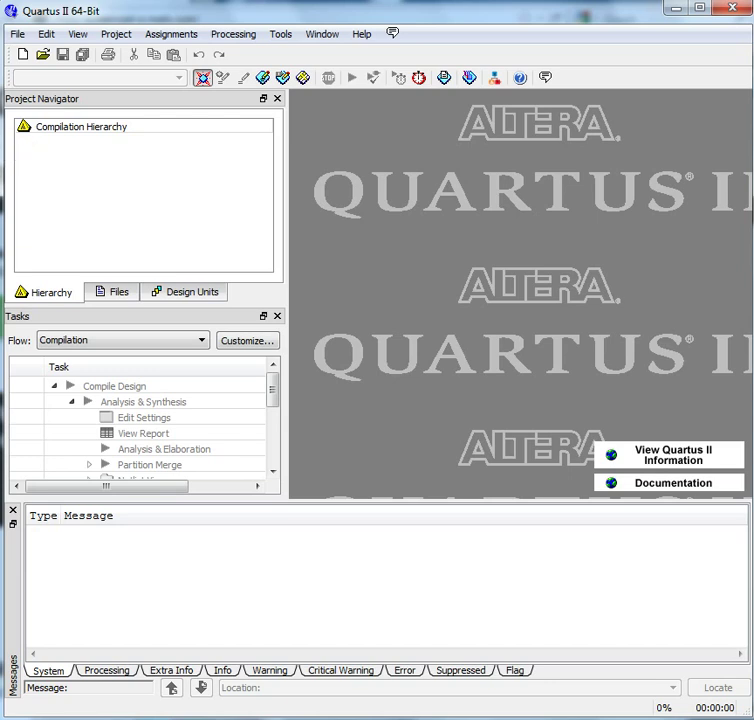
- Open the SimpleExample.qpf project from E:\quartus\intro
{"action": "left_click", "coordinate": [17, 34]}
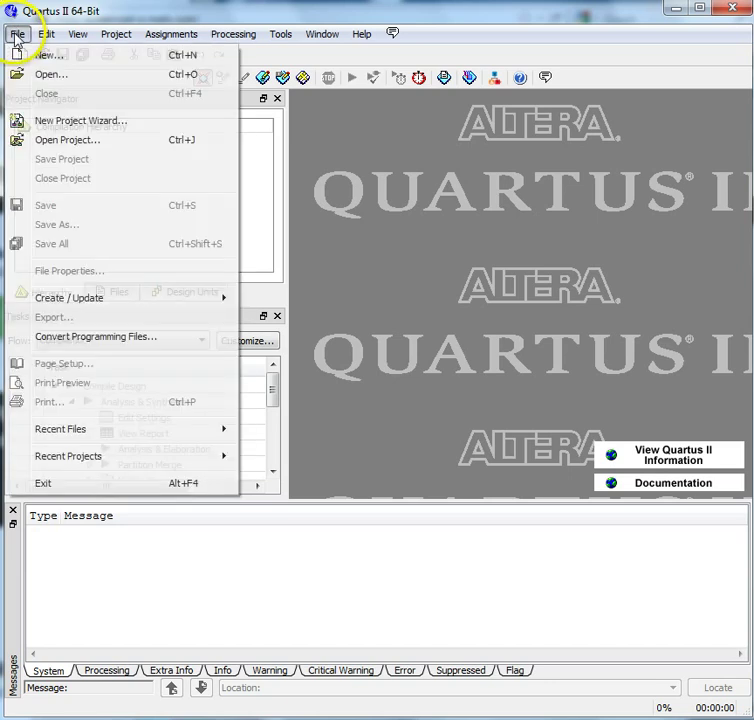
{"action": "left_click", "coordinate": [64, 141]}
{"action": "left_click", "coordinate": [374, 290]}
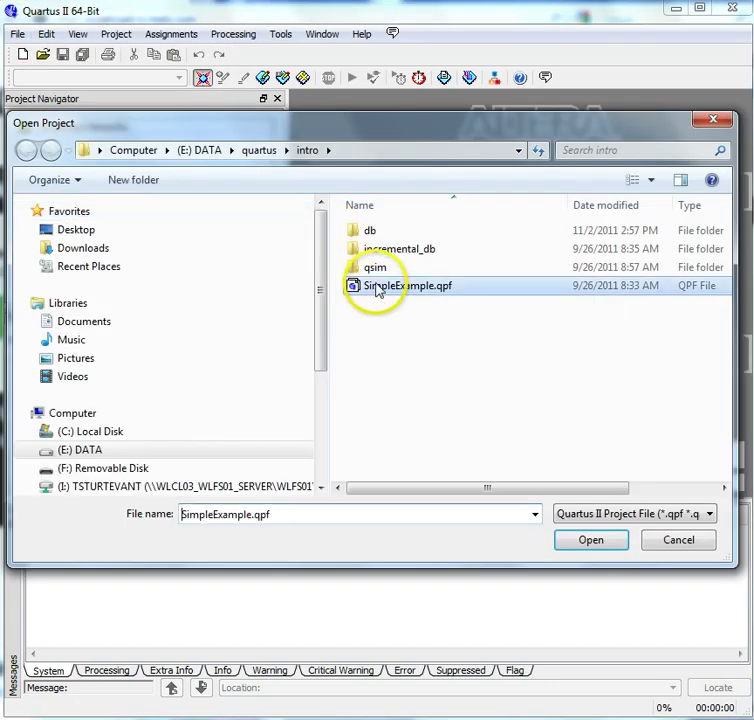
{"action": "left_click", "coordinate": [598, 546]}
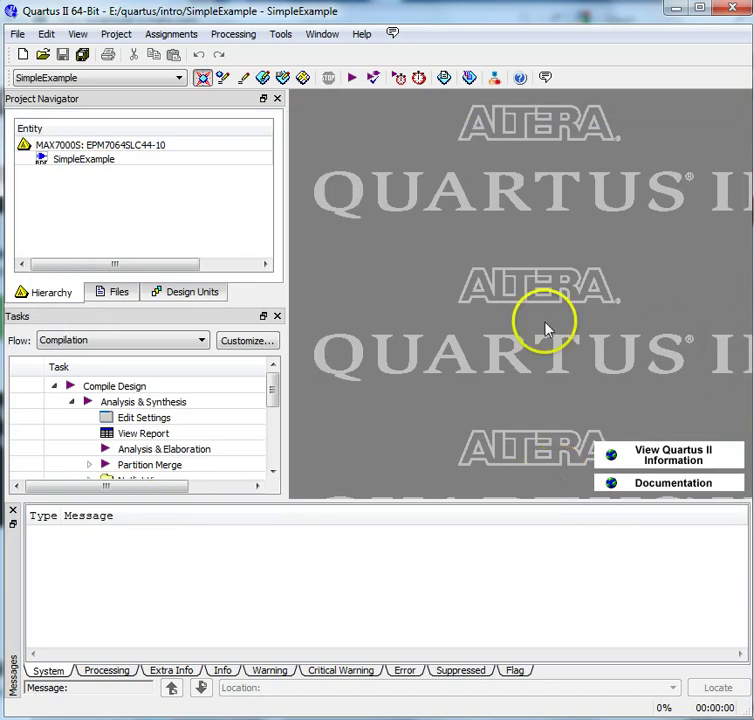
- Check that the Device settings keep MAX7000S as the device family, then close them
{"action": "left_click", "coordinate": [168, 36]}
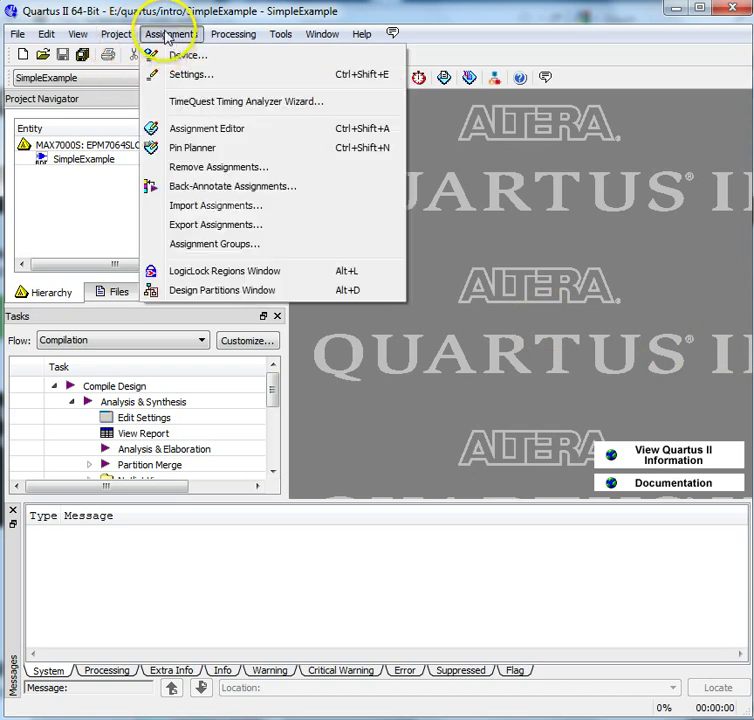
{"action": "left_click", "coordinate": [175, 57]}
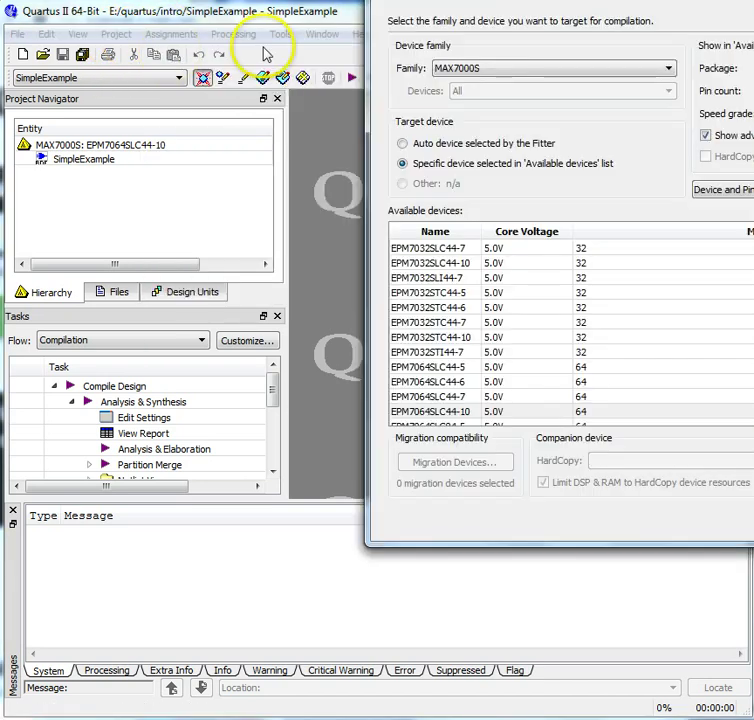
{"action": "left_click_drag", "start_coordinate": [200, 5], "coordinate": [152, 84]}
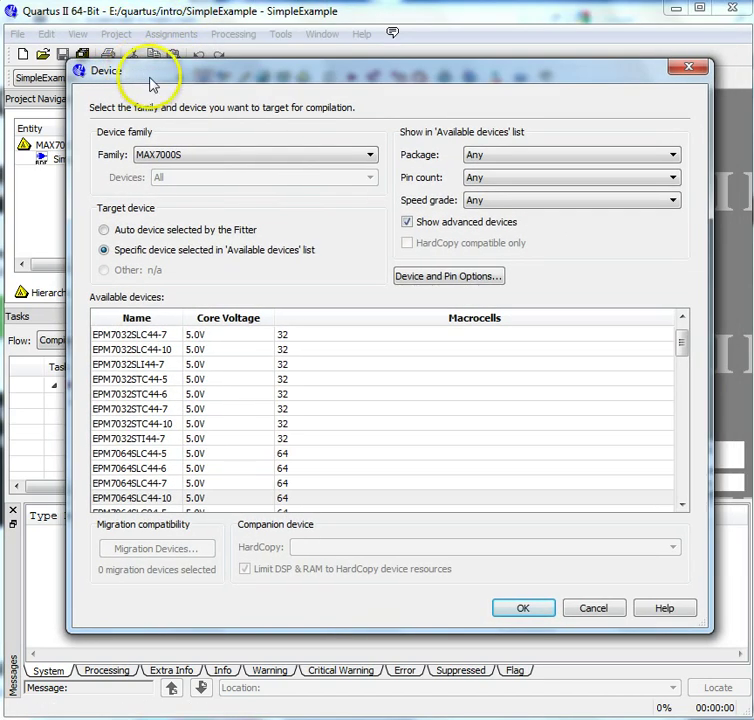
{"action": "left_click", "coordinate": [315, 160]}
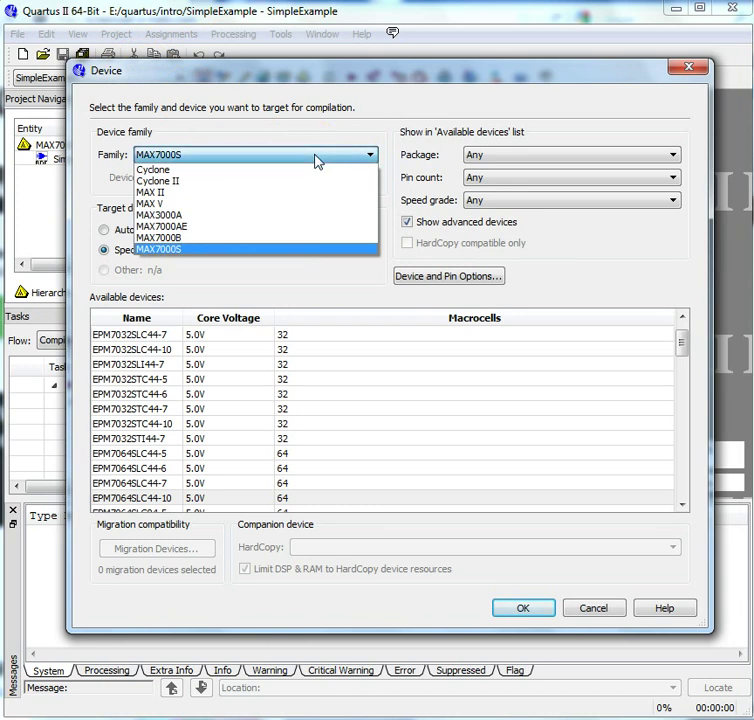
{"action": "left_click", "coordinate": [315, 160]}
{"action": "left_click", "coordinate": [510, 612]}
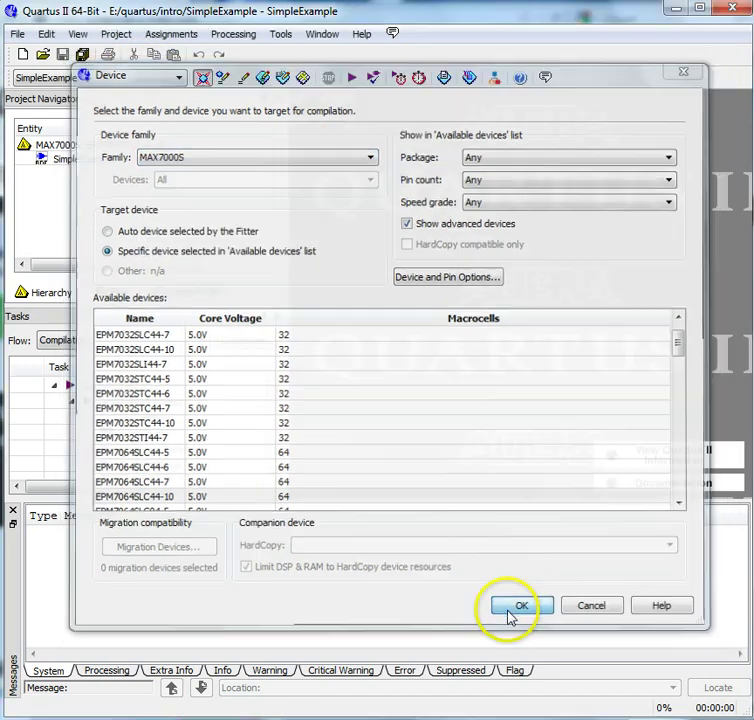
- Select EPM7064SLC44-10 in the Device settings as the target device and confirm
{"action": "left_click", "coordinate": [171, 34]}
{"action": "left_click", "coordinate": [175, 63]}
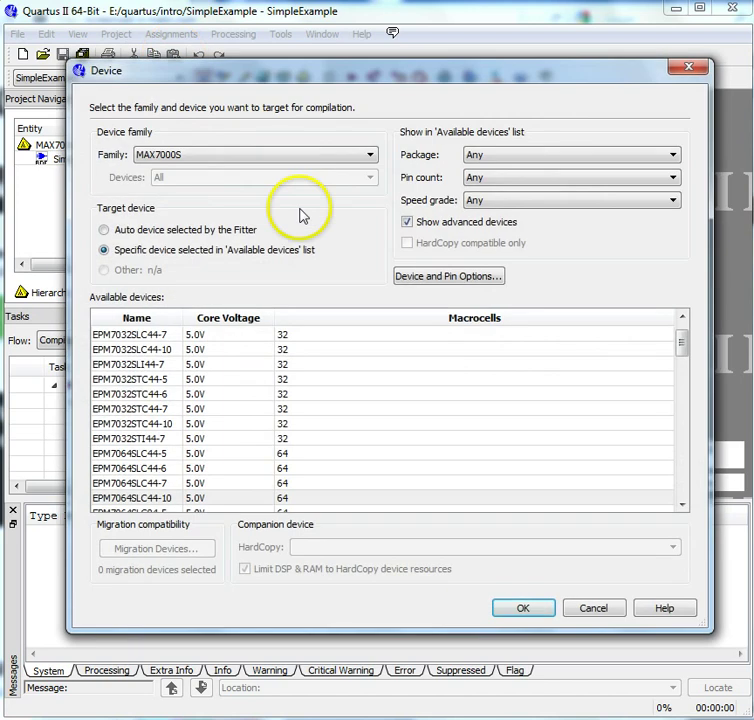
{"action": "left_click", "coordinate": [155, 499]}
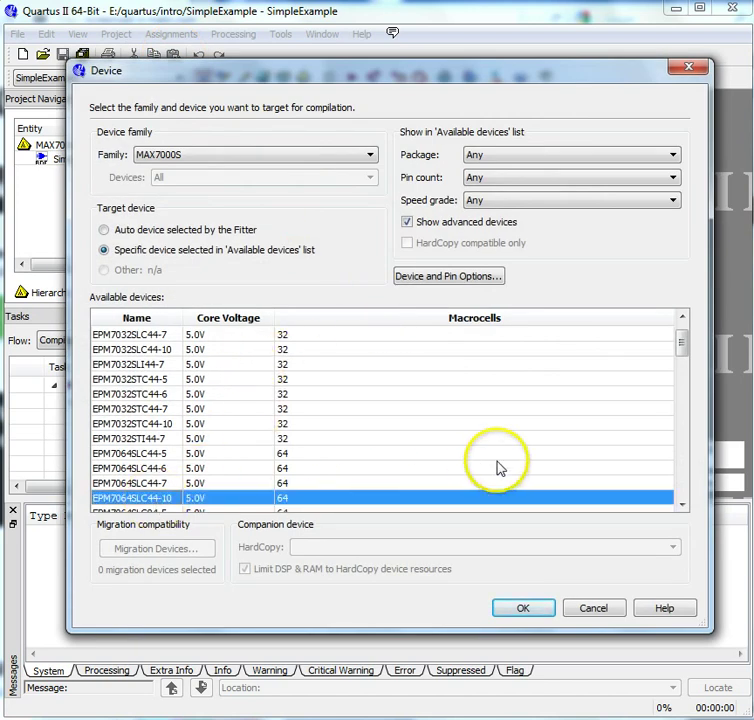
{"action": "scroll", "coordinate": [498, 480], "scroll_direction": "down", "scroll_amount": 1}
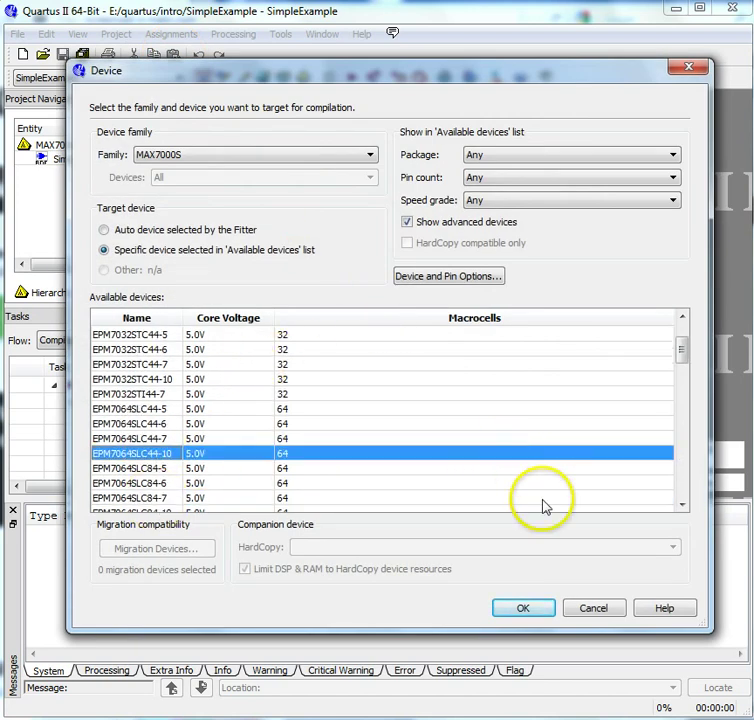
{"action": "left_click", "coordinate": [521, 610]}
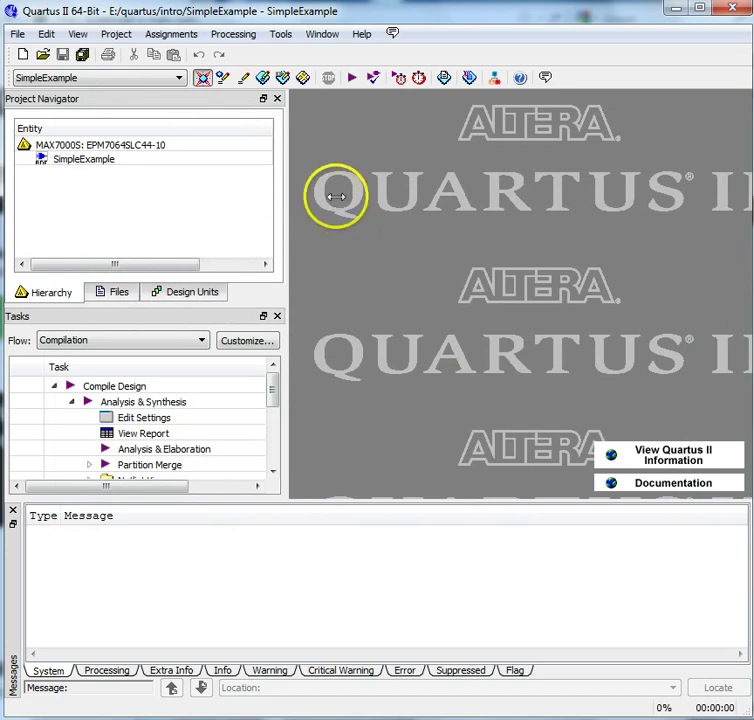
- Run a full compilation of SimpleExample and acknowledge the success message
{"action": "left_click", "coordinate": [236, 36]}
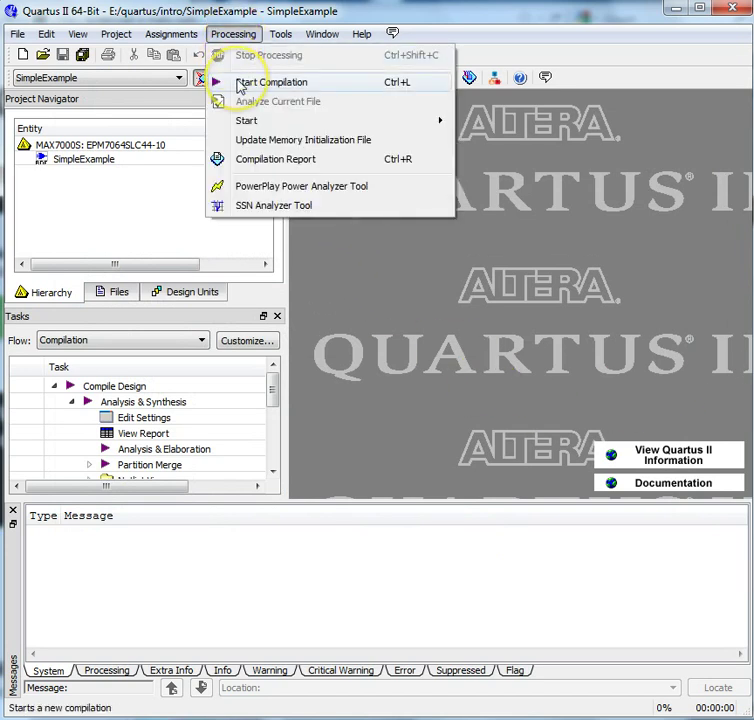
{"action": "left_click", "coordinate": [240, 85]}
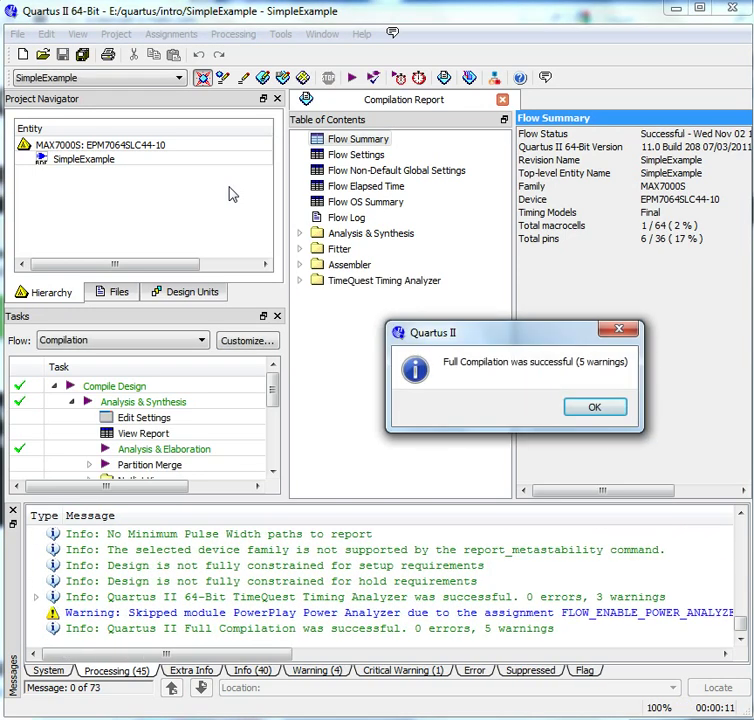
{"action": "left_click", "coordinate": [594, 410]}
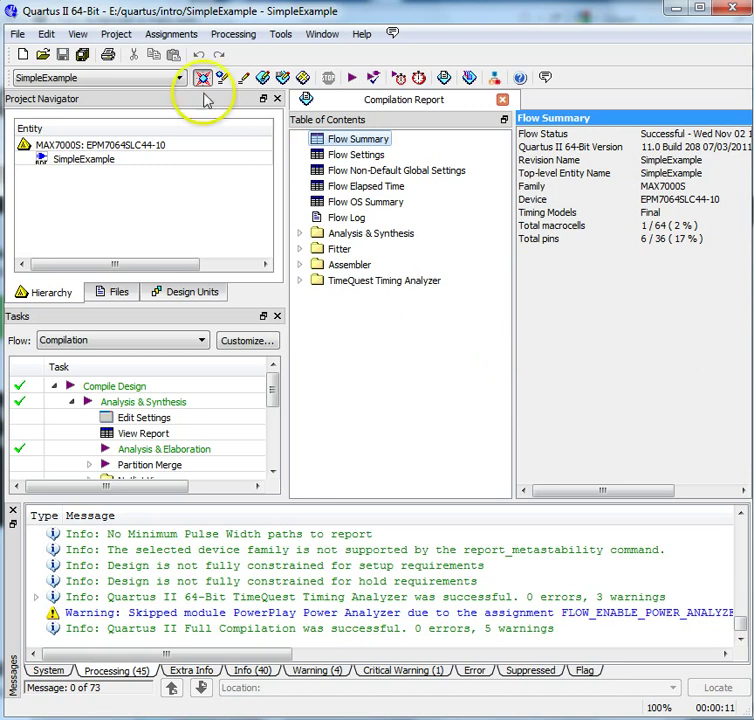
- Open the Pin Planner for SimpleExample and move its window fully into view
{"action": "left_click", "coordinate": [170, 38]}
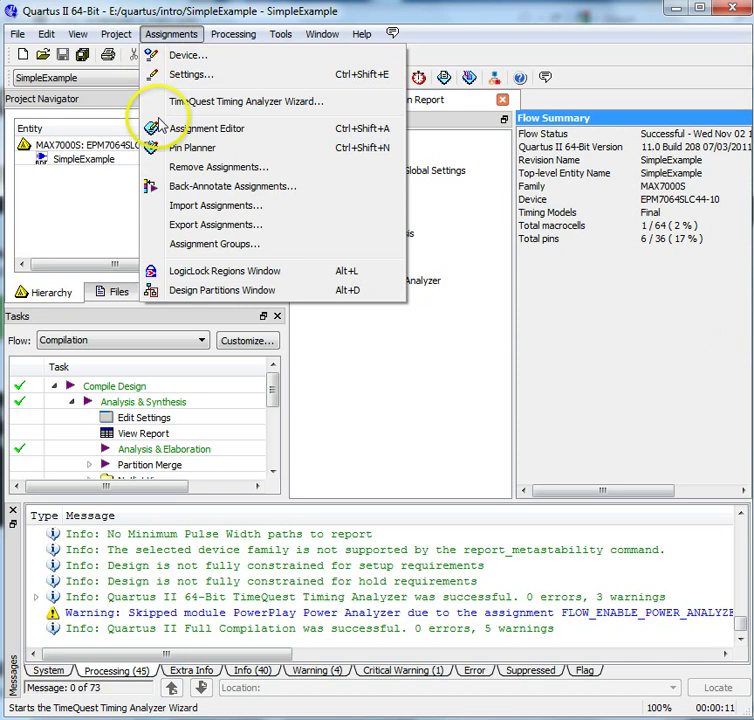
{"action": "left_click", "coordinate": [190, 148]}
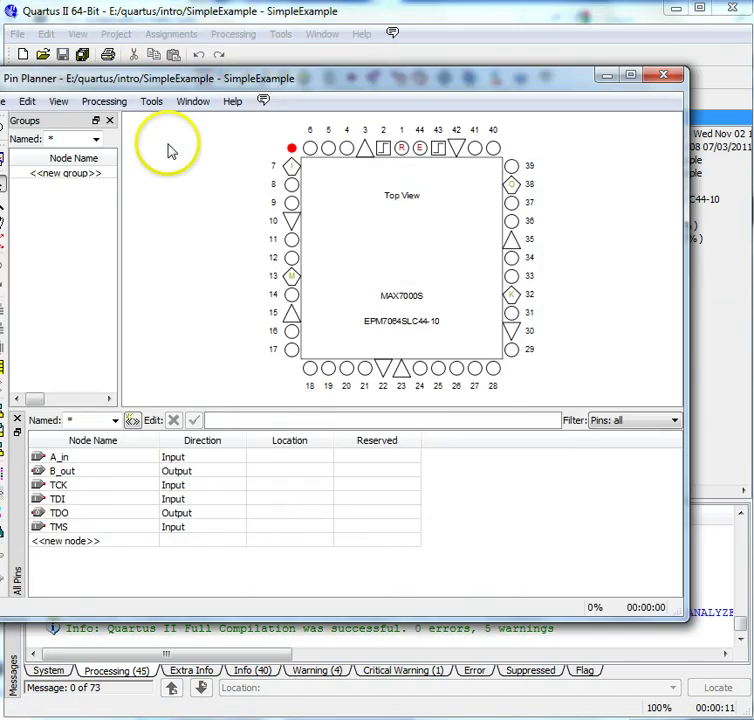
{"action": "left_click_drag", "start_coordinate": [222, 84], "coordinate": [270, 87]}
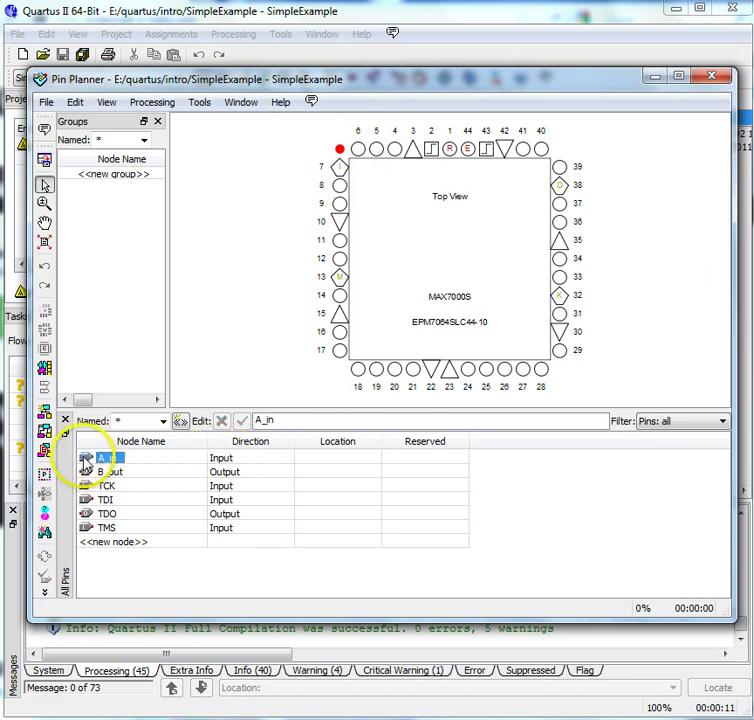
- Drag A_in onto pin 6 and B_out onto pin 4 of the chip
{"action": "left_click_drag", "start_coordinate": [86, 461], "coordinate": [357, 149]}
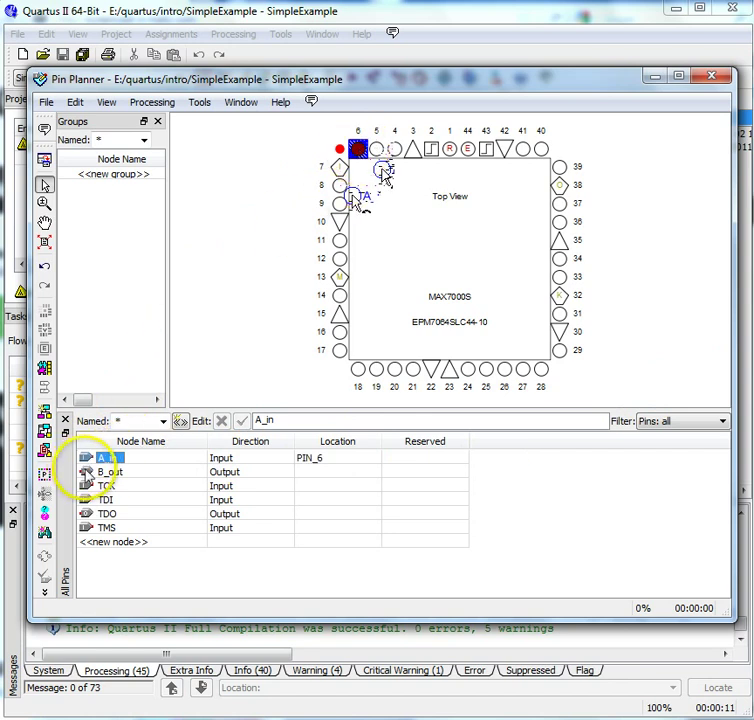
{"action": "left_click_drag", "start_coordinate": [98, 472], "coordinate": [400, 150]}
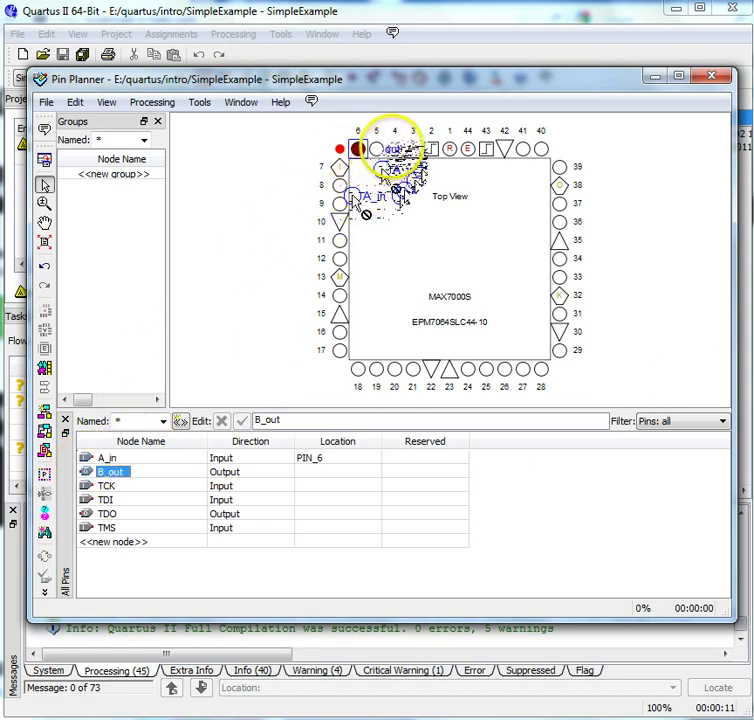
{"action": "left_click", "coordinate": [665, 219]}
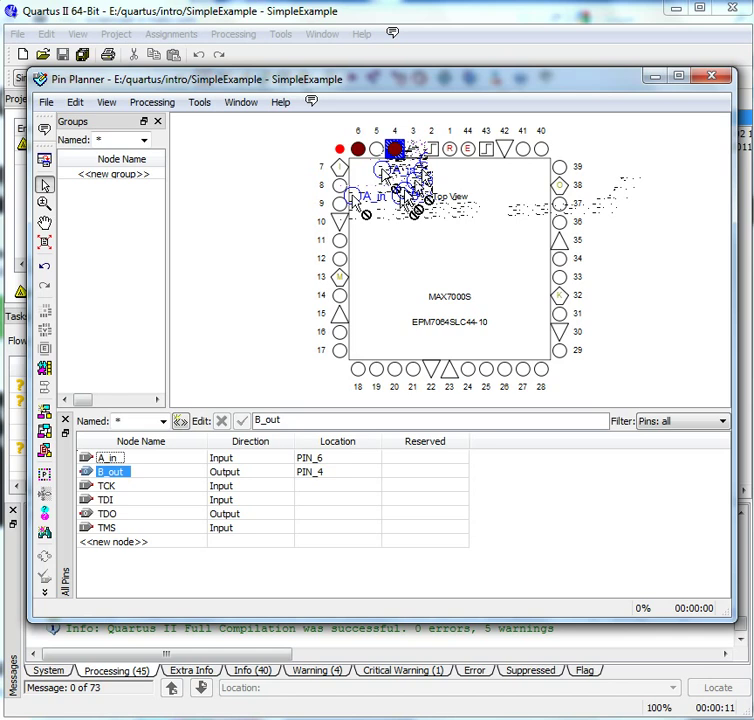
{"action": "left_click_drag", "start_coordinate": [682, 342], "coordinate": [398, 150]}
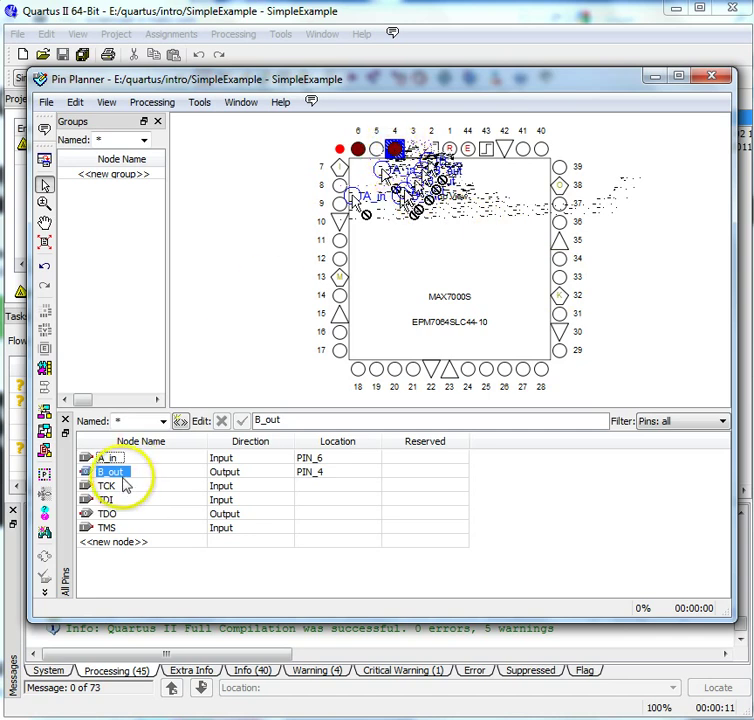
- Clear those pin locations, place A_in on pin 4 and B_out on pin 6, then close Pin Planner
{"action": "left_click", "coordinate": [320, 458]}
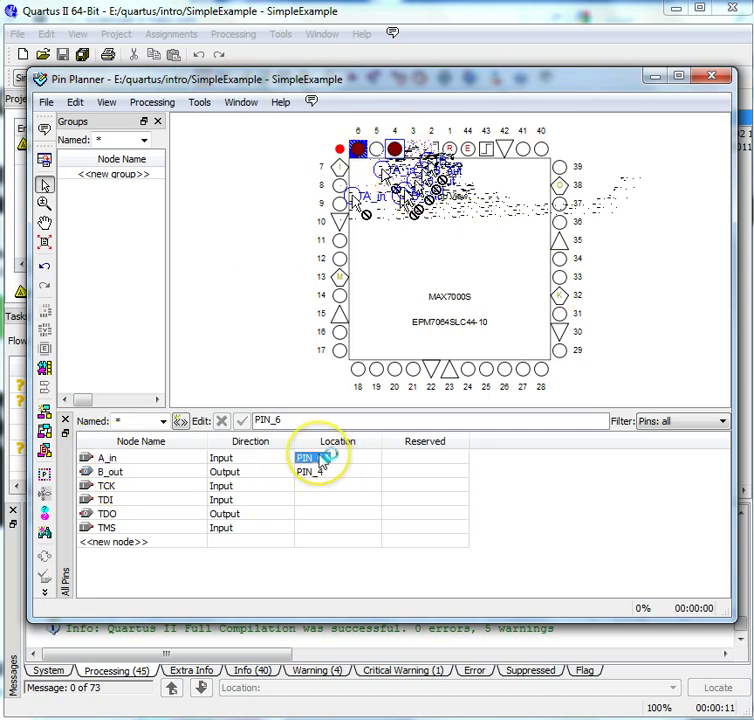
{"action": "key", "text": "Delete"}
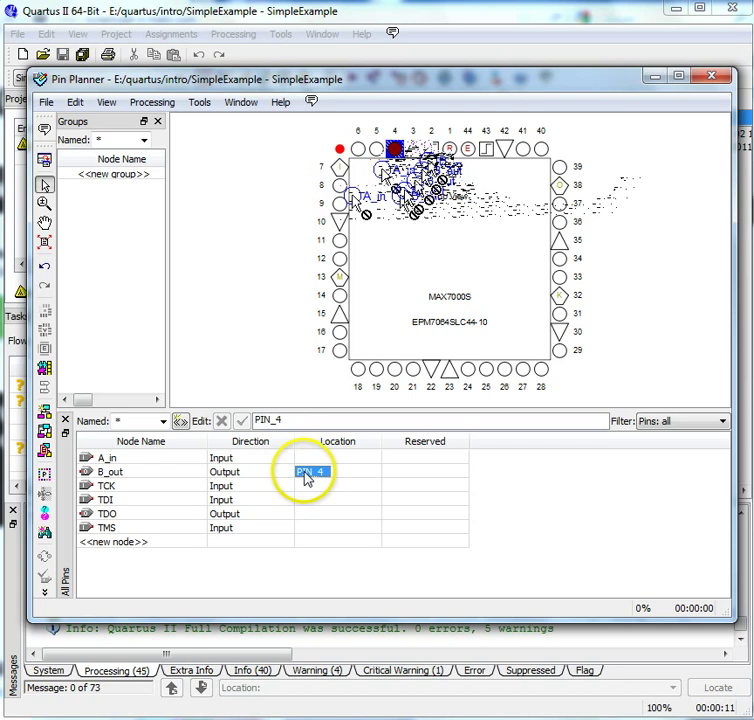
{"action": "key", "text": "Delete"}
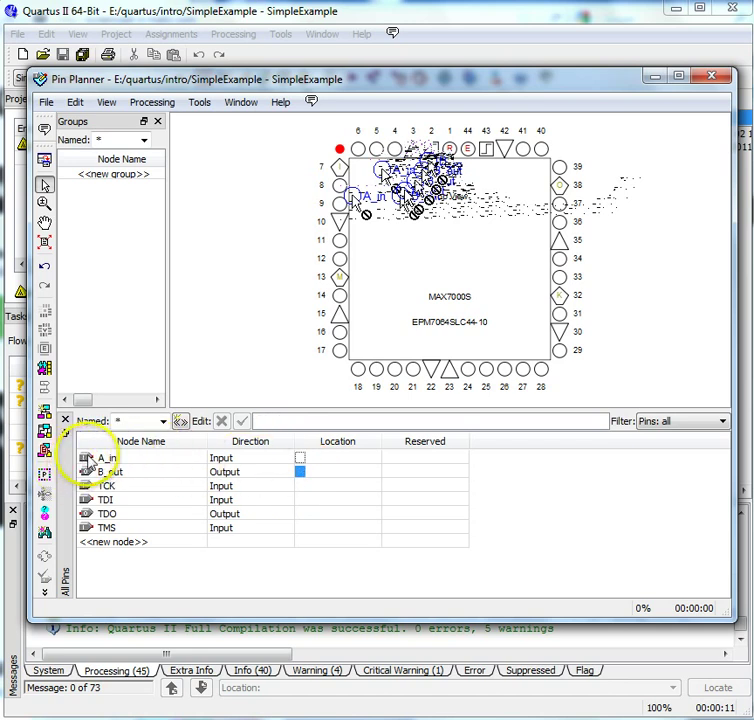
{"action": "left_click_drag", "start_coordinate": [88, 459], "coordinate": [395, 147]}
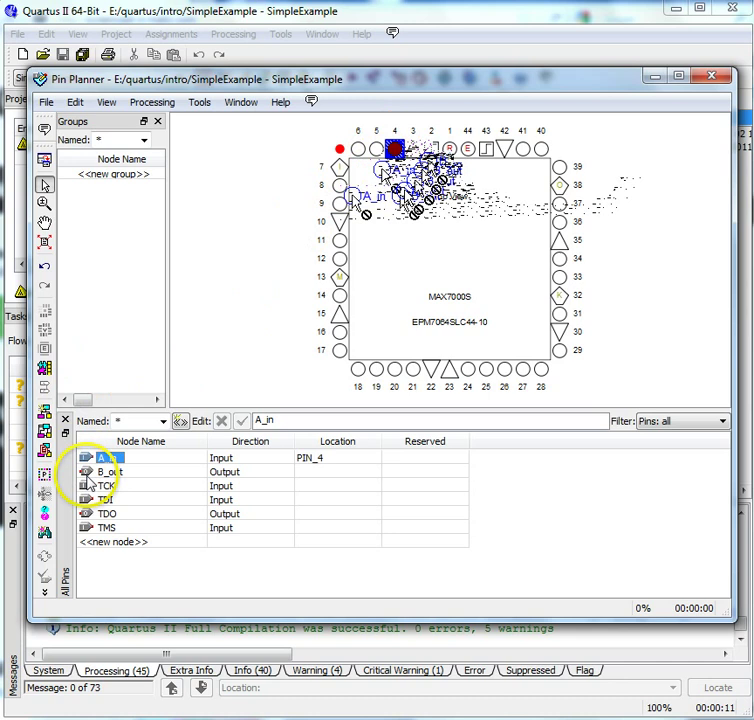
{"action": "left_click_drag", "start_coordinate": [88, 471], "coordinate": [358, 148]}
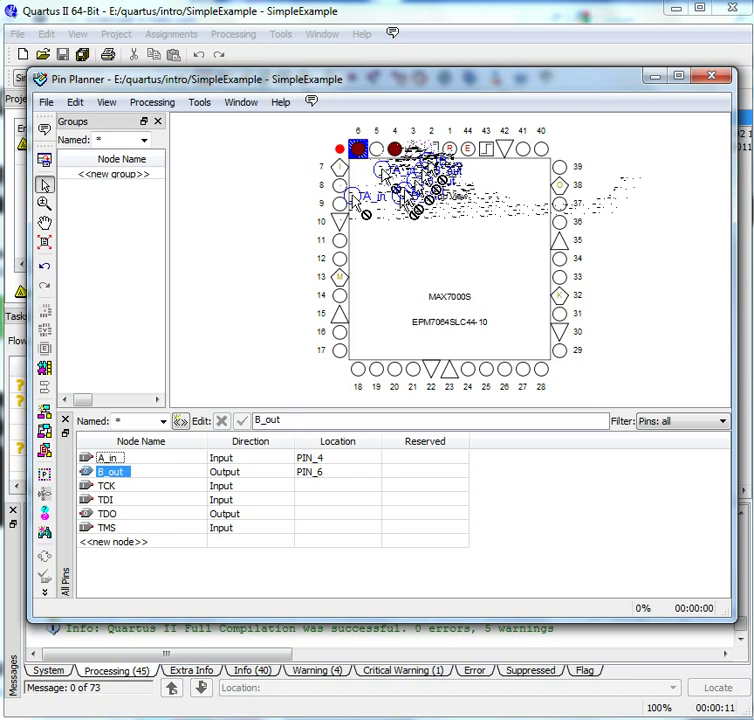
{"action": "left_click", "coordinate": [709, 77]}
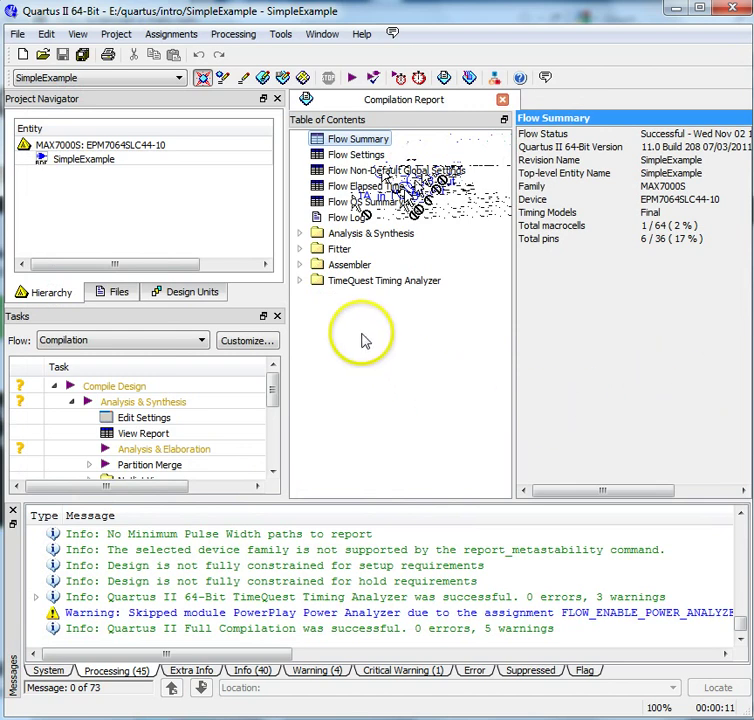
- Recompile SimpleExample with the new pin locations and dismiss the success message
{"action": "left_click", "coordinate": [222, 38]}
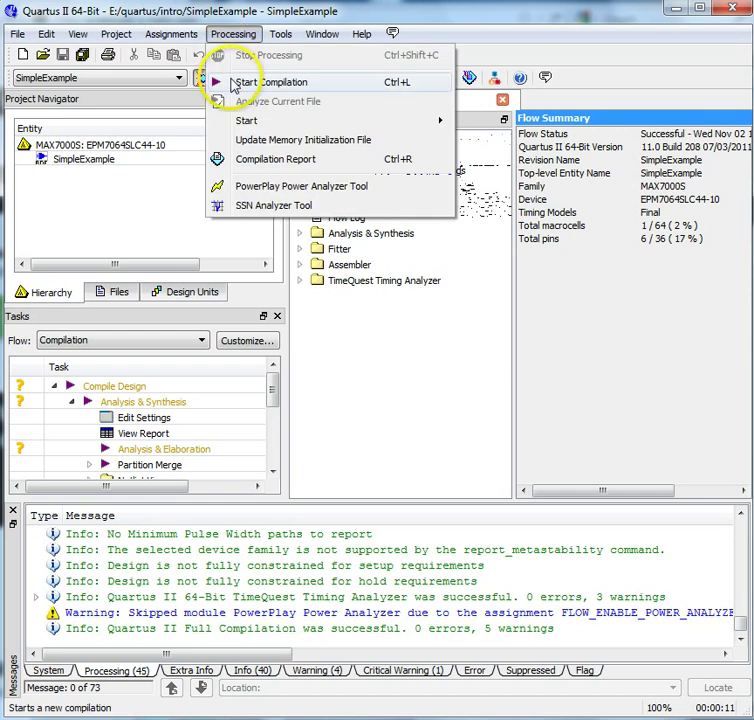
{"action": "left_click", "coordinate": [231, 83]}
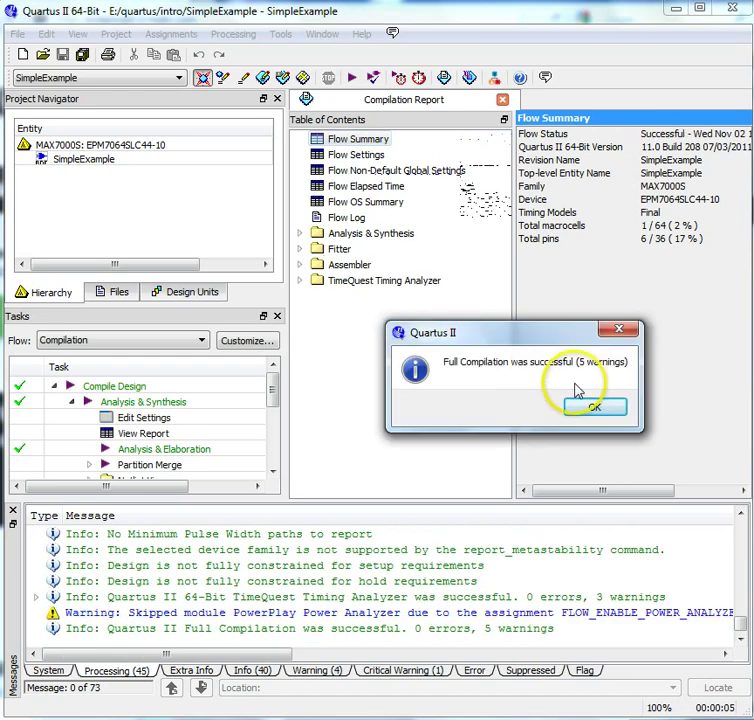
{"action": "left_click", "coordinate": [596, 408]}
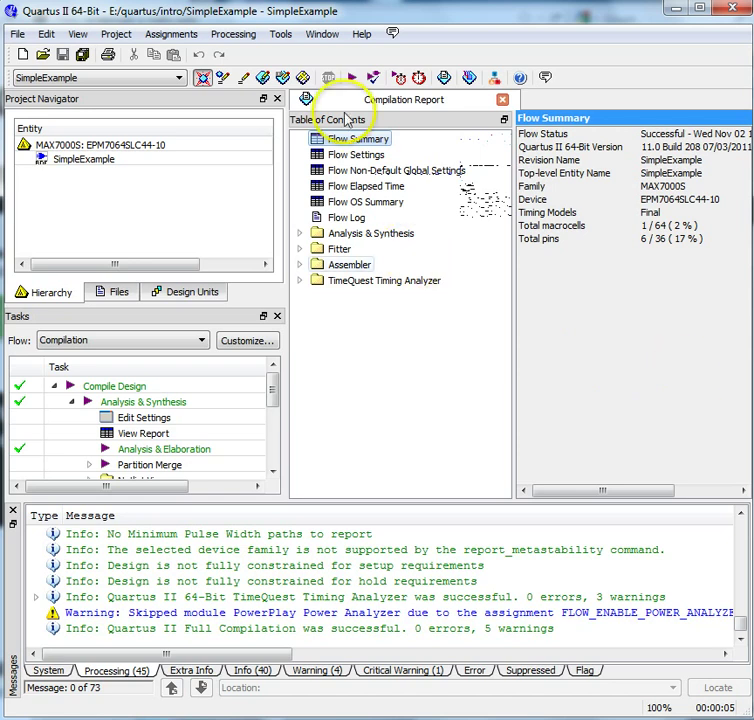
- Open the Programmer and move its window to the centre of the screen
{"action": "left_click", "coordinate": [282, 35]}
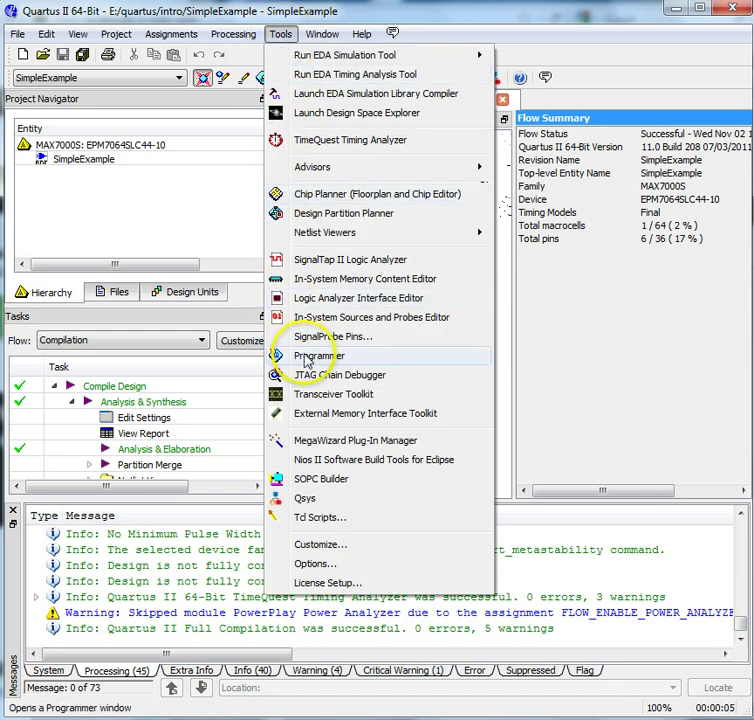
{"action": "left_click", "coordinate": [305, 358]}
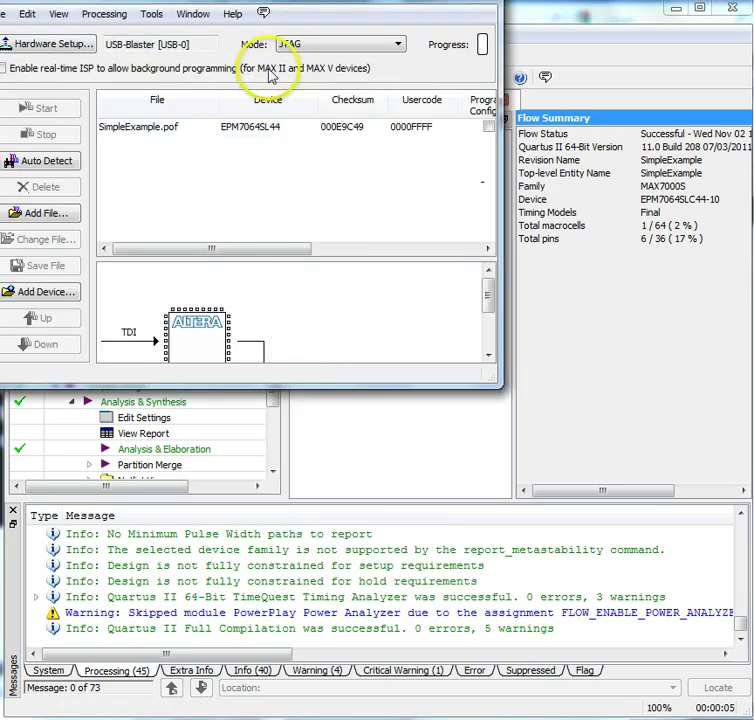
{"action": "left_click_drag", "start_coordinate": [266, 2], "coordinate": [383, 85]}
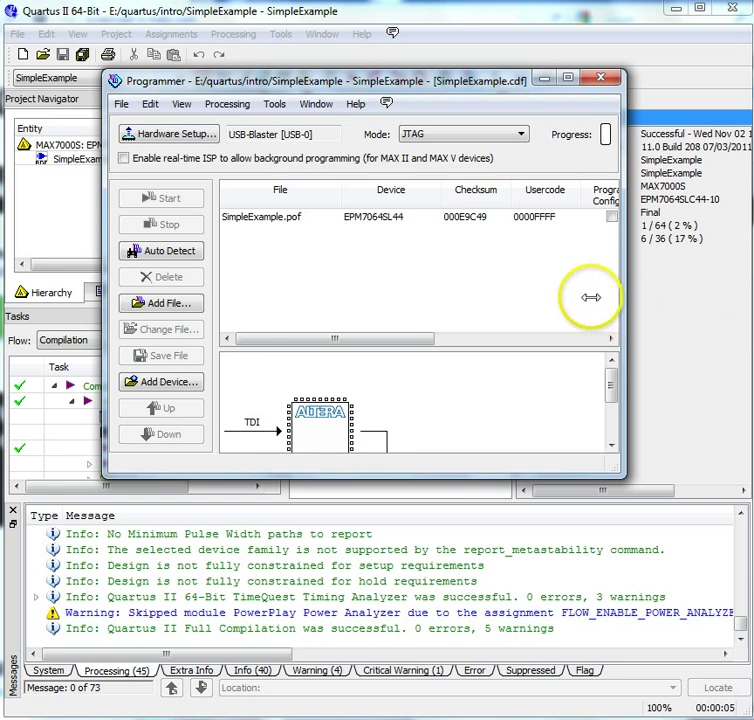
{"action": "left_click", "coordinate": [189, 141]}
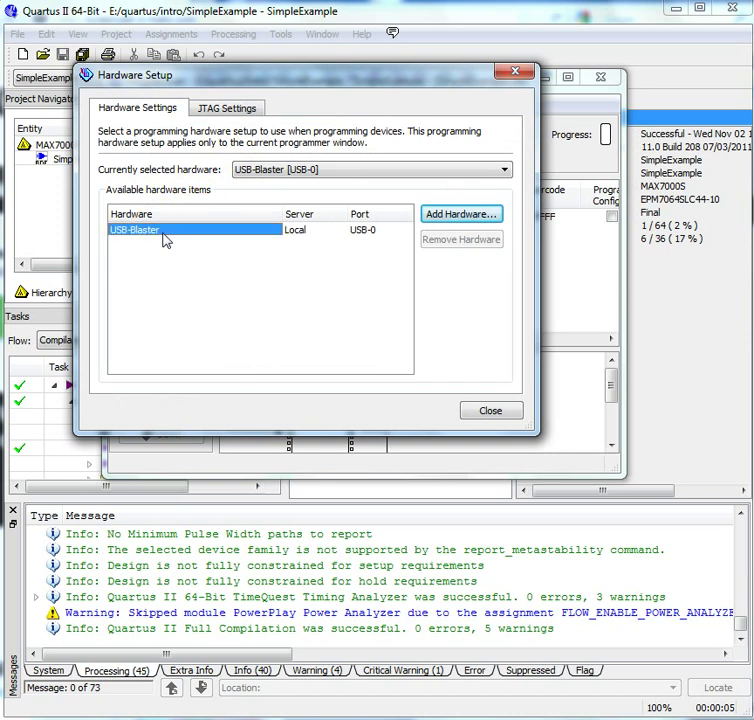
{"action": "left_click", "coordinate": [495, 412]}
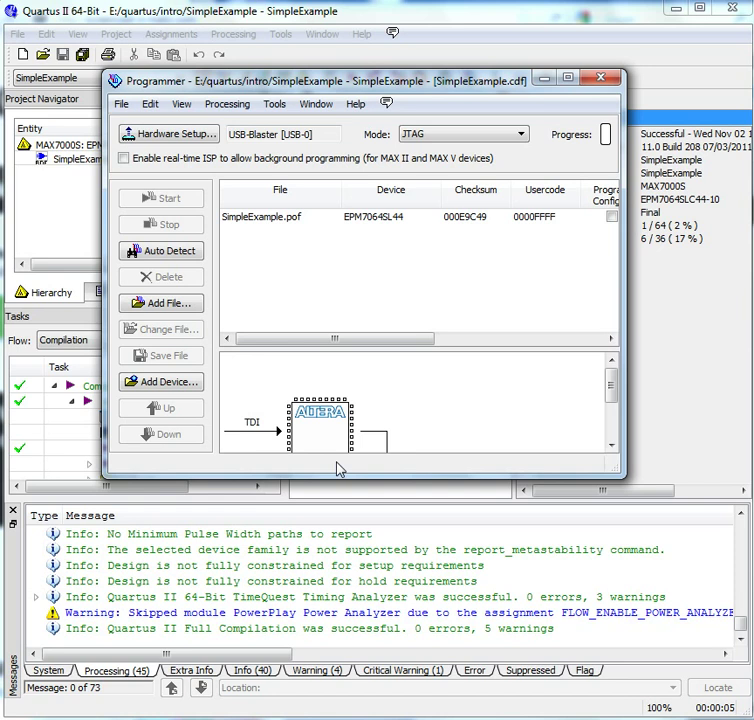
- Detect the device on the programming chain in the Programmer
{"action": "left_click", "coordinate": [338, 446]}
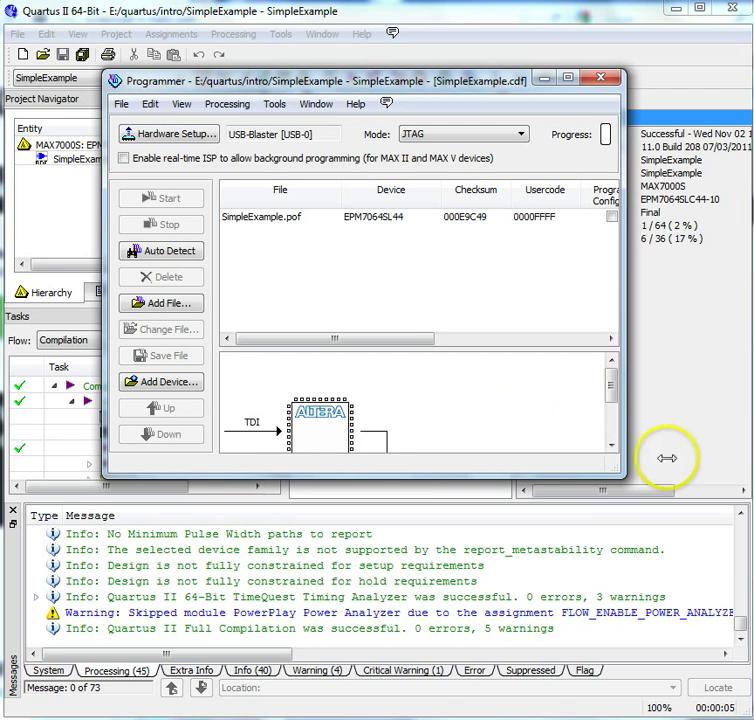
{"action": "left_click", "coordinate": [528, 538]}
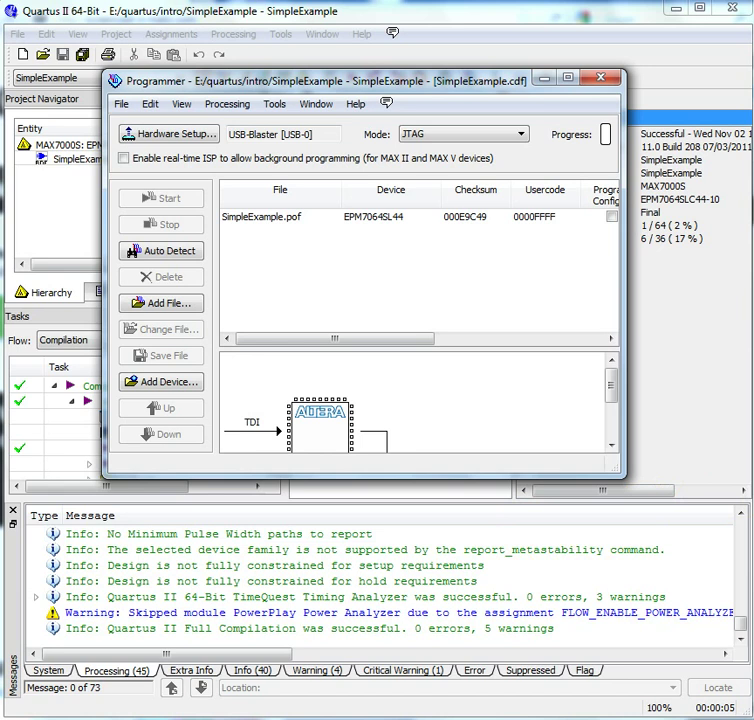
{"action": "left_click", "coordinate": [162, 252]}
{"action": "left_click", "coordinate": [172, 303]}
- Delete the SimpleExample.pof entry, re-add SimpleExample.pof, and widen the Programmer window
{"action": "left_click", "coordinate": [338, 217]}
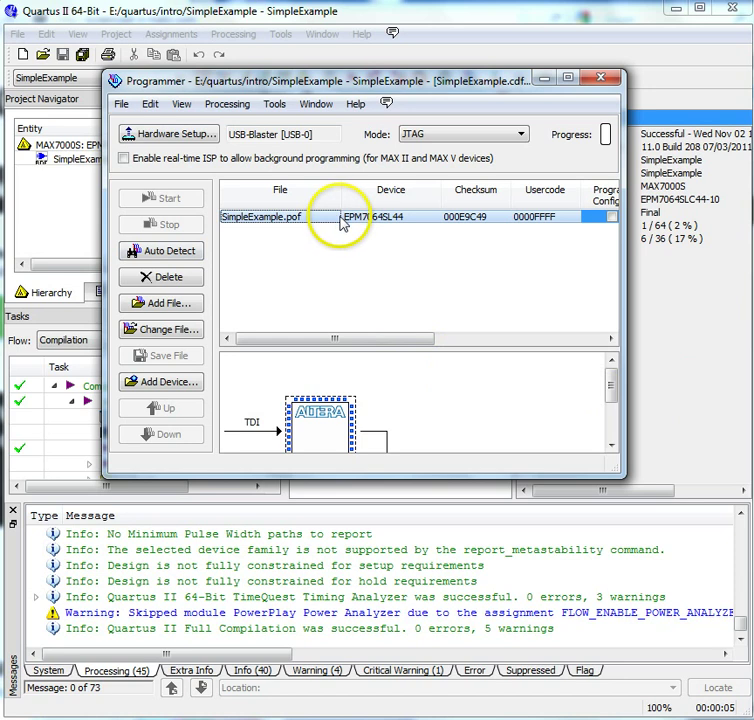
{"action": "key", "text": "Delete"}
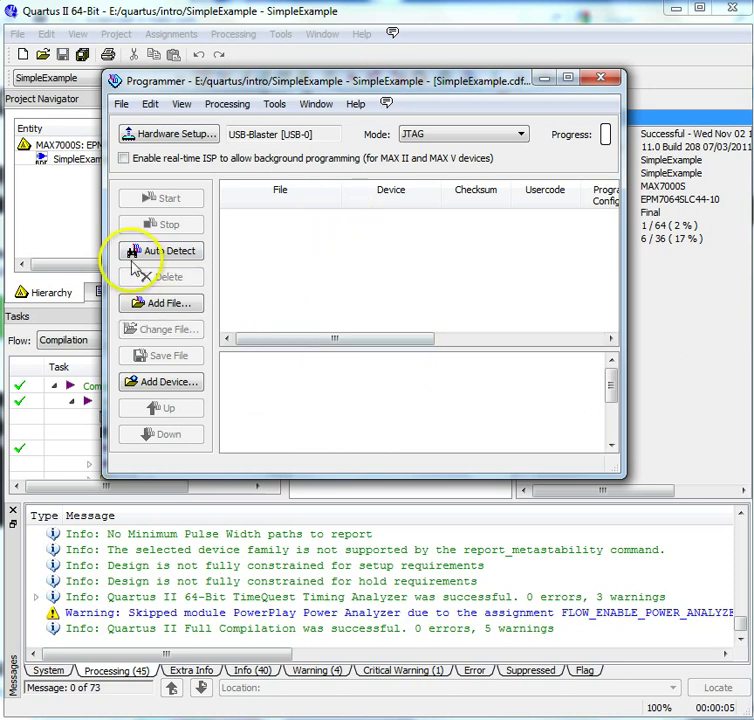
{"action": "left_click", "coordinate": [160, 304]}
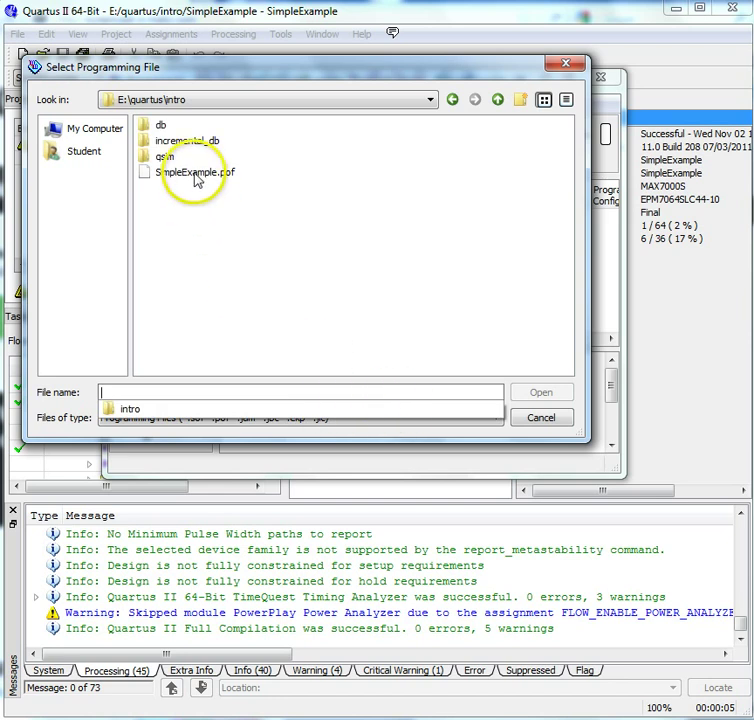
{"action": "left_click", "coordinate": [196, 176]}
{"action": "left_click", "coordinate": [536, 392]}
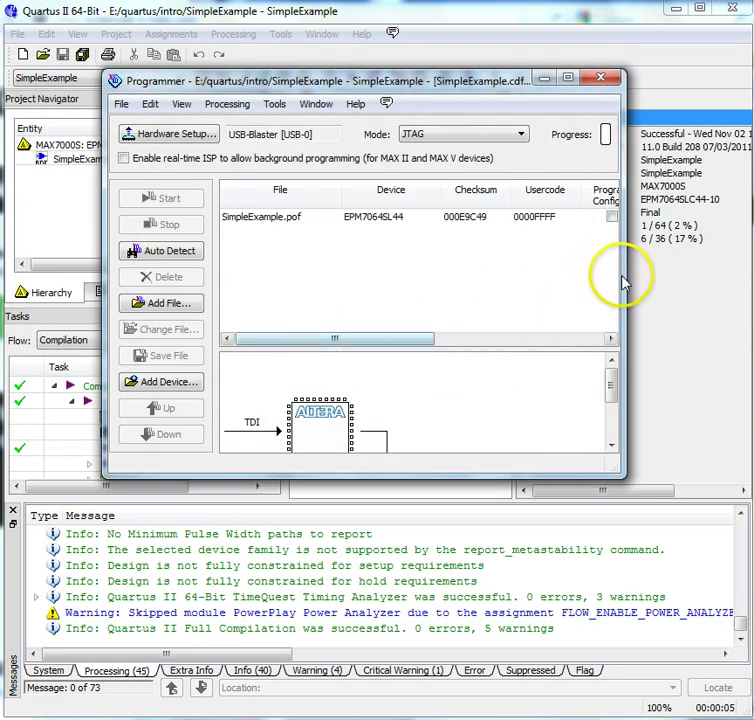
{"action": "left_click_drag", "start_coordinate": [622, 283], "coordinate": [707, 288]}
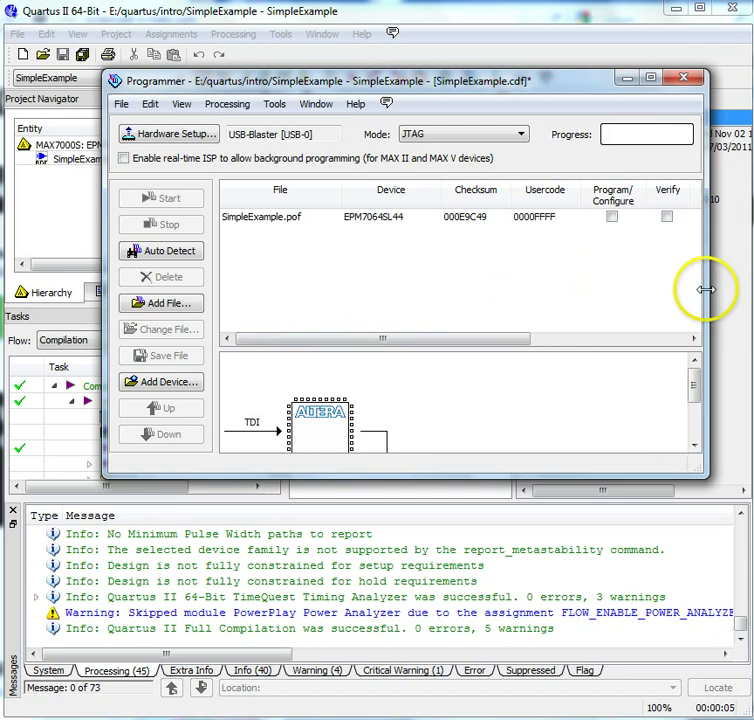
- Tick Program/Configure for SimpleExample.pof and start programming the EPM7064SL44
{"action": "left_click", "coordinate": [612, 217]}
{"action": "left_click", "coordinate": [186, 199]}
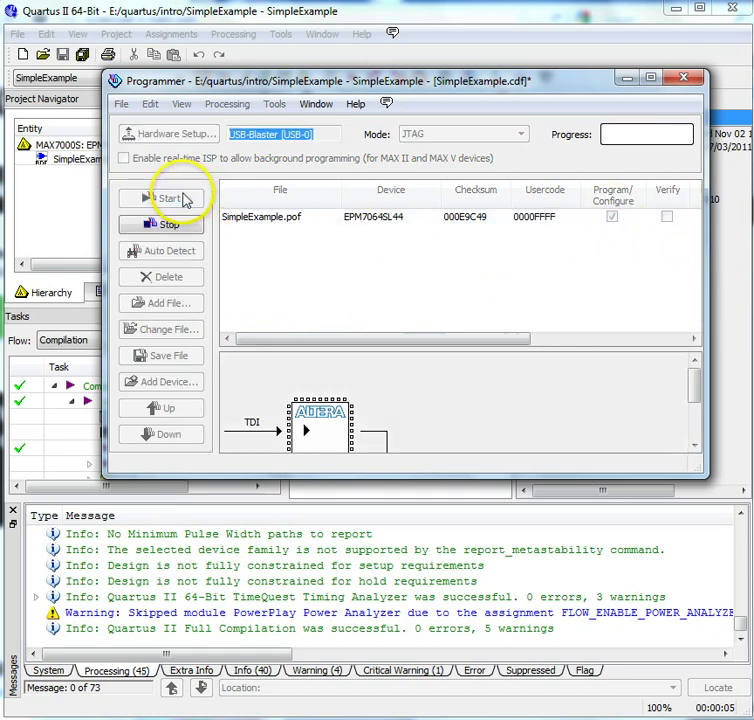